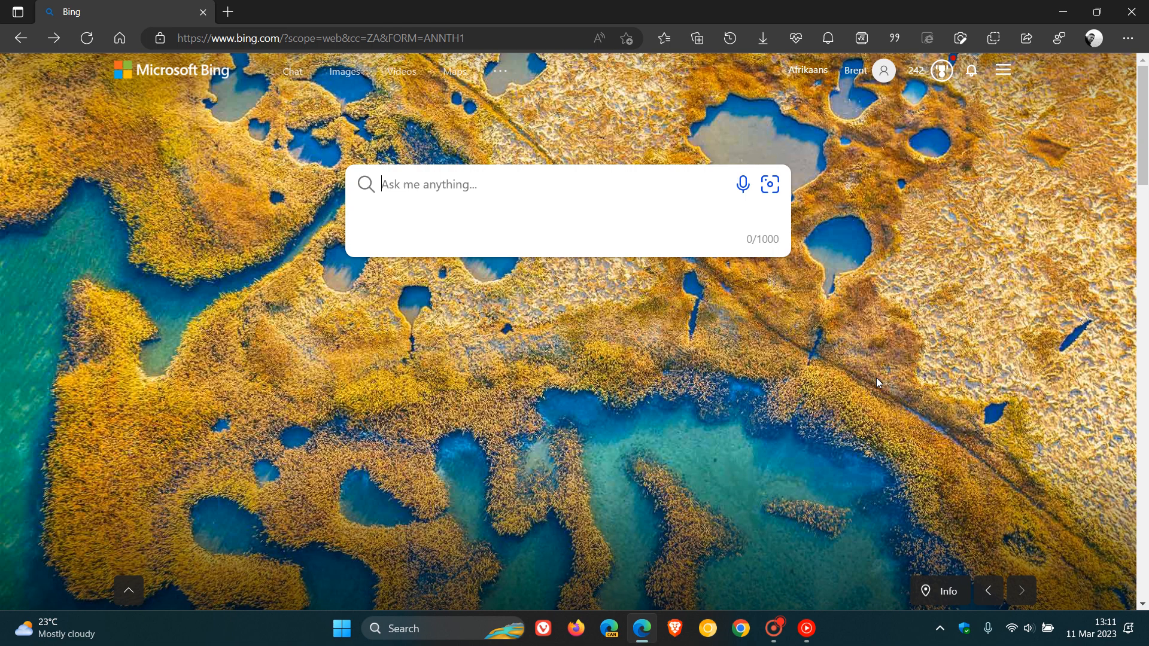
Go to Bing AI Chat from the Chat link in the homepage header
{"action": "left_click", "coordinate": [293, 72]}
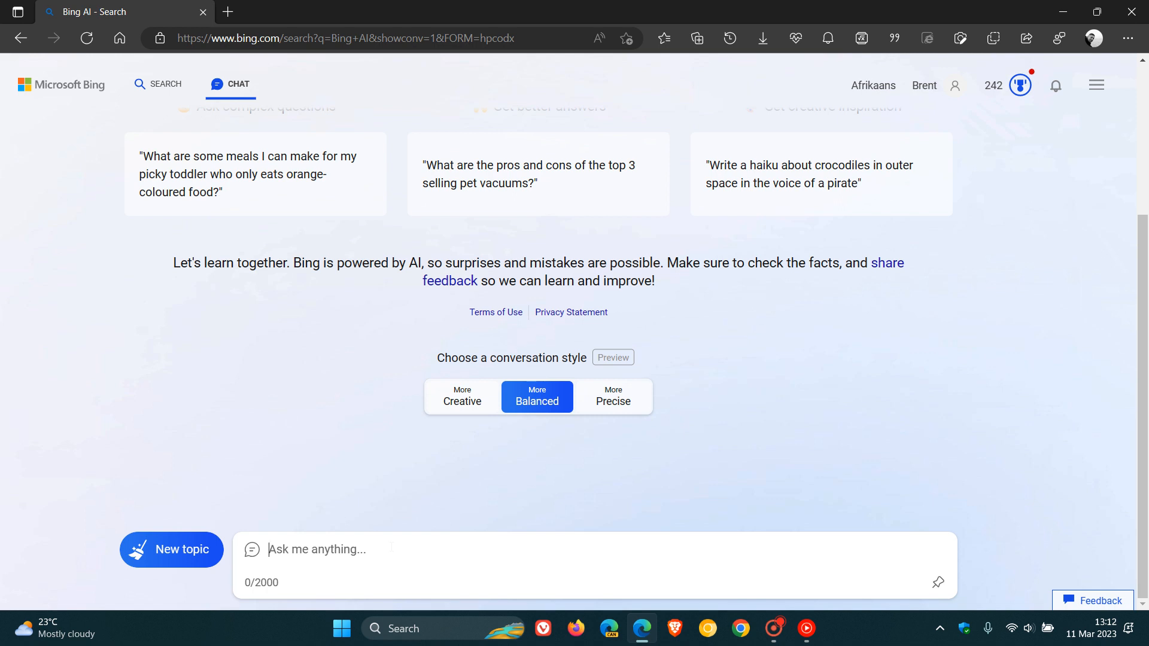
{"action": "type", "text": "hi"}
Send the message 'hi' and get Bing's greeting reply, using 1 of 10 turns
{"action": "key", "text": "Return"}
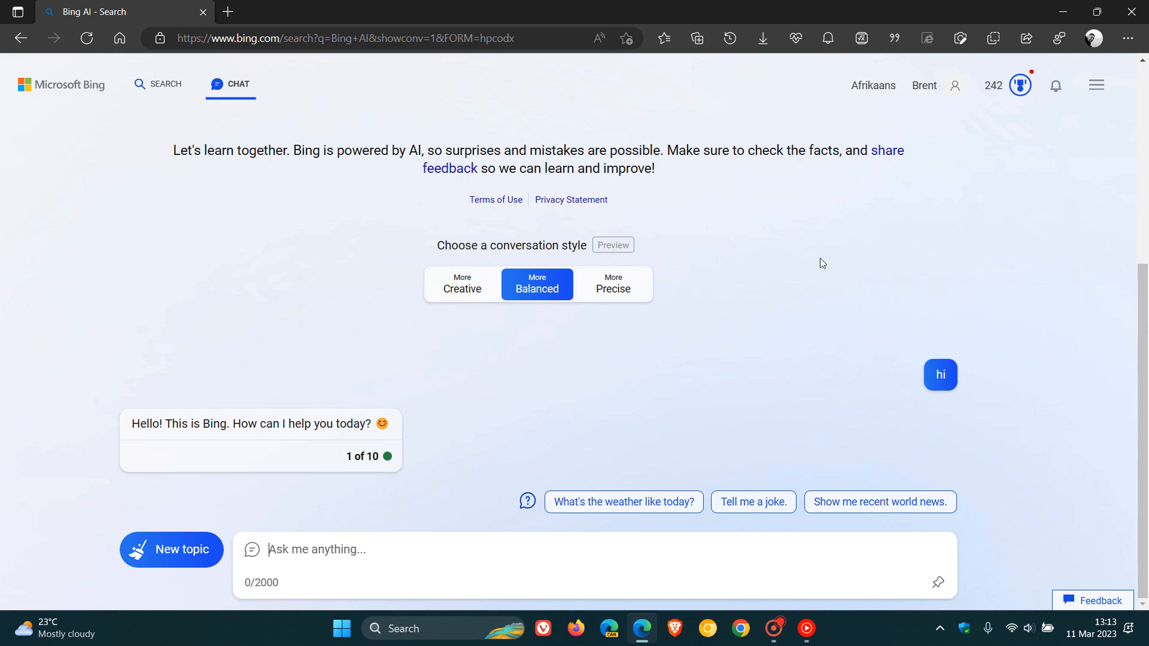
{"action": "scroll", "coordinate": [999, 273], "scroll_direction": "up", "scroll_amount": 1}
{"action": "scroll", "coordinate": [999, 273], "scroll_direction": "up", "scroll_amount": 3}
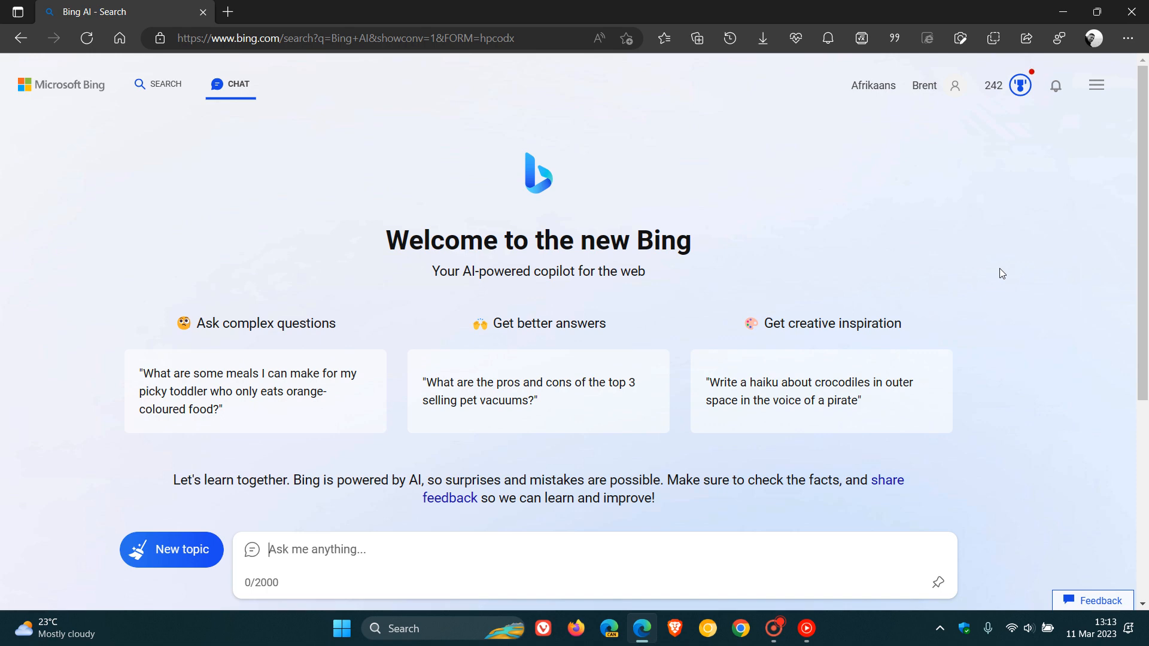
Navigate back to the Bing homepage with its empty search box
{"action": "left_click", "coordinate": [20, 38]}
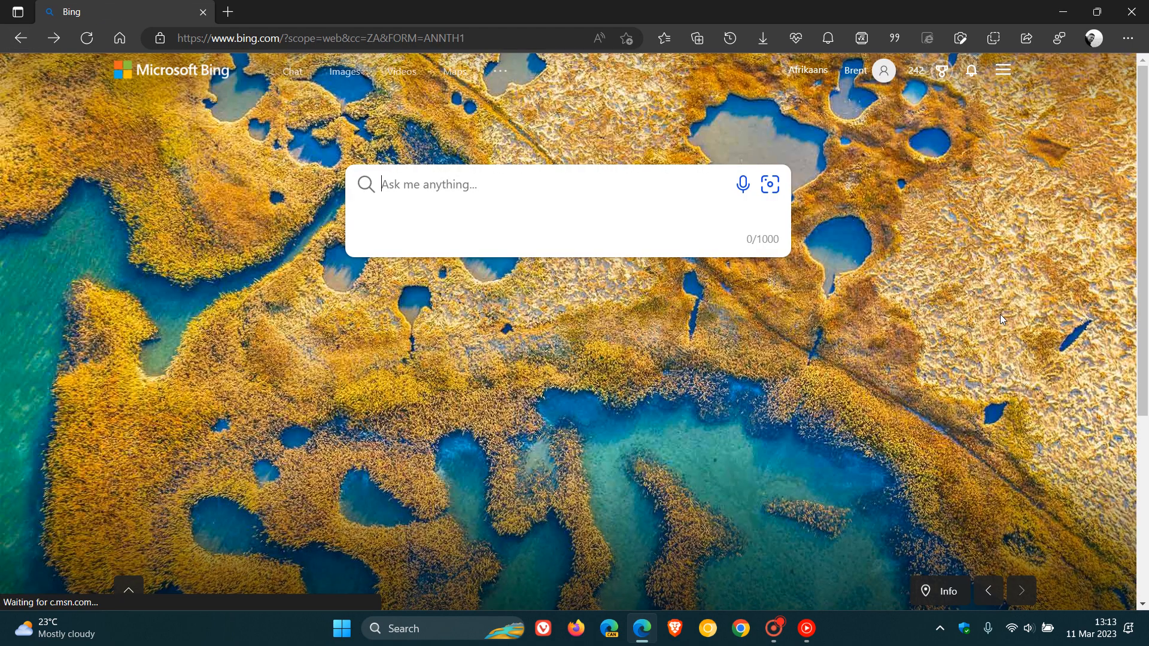